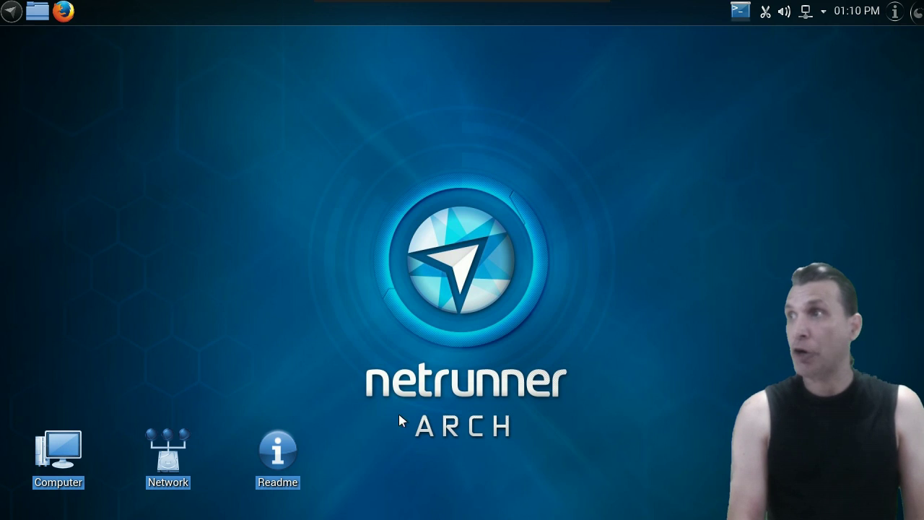
- Run uname -r in Yakuake to show kernel 3.10.33-2-MANJARO, then hide the terminal
click(739, 12)
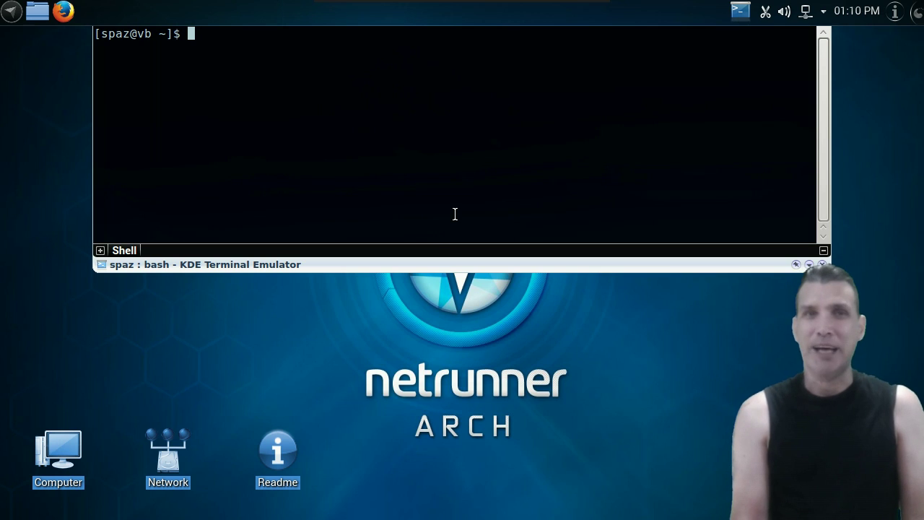
text(un)
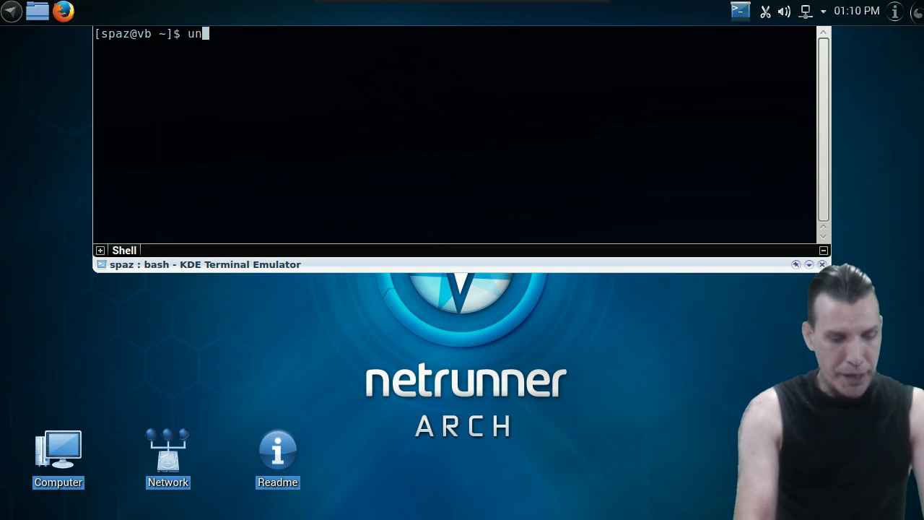
text(ame)
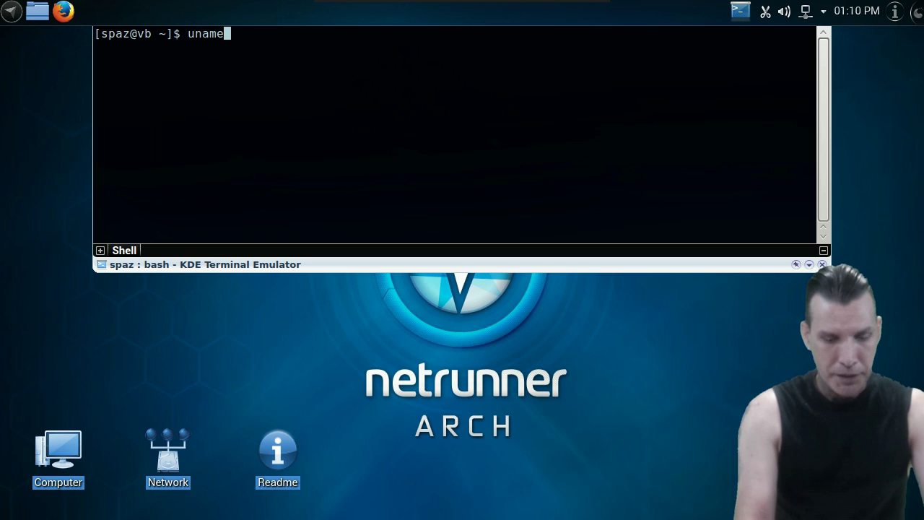
text( -r)
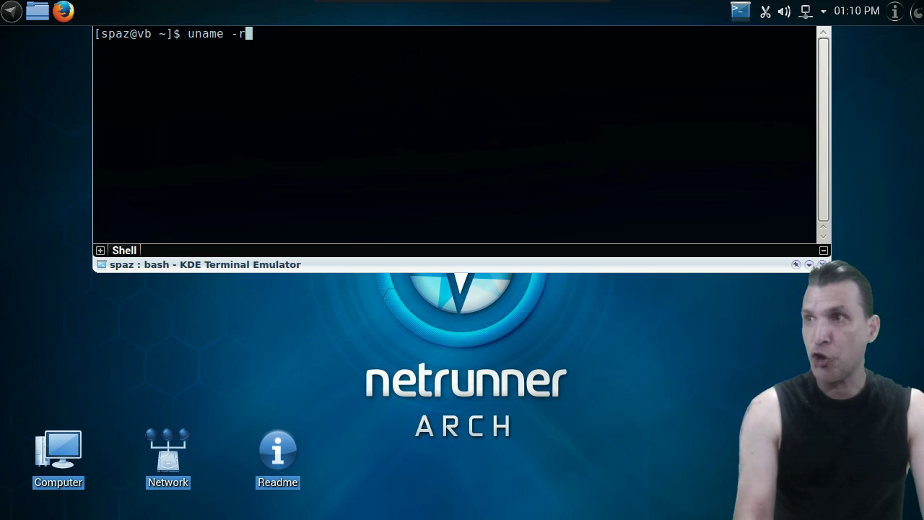
key(Return)
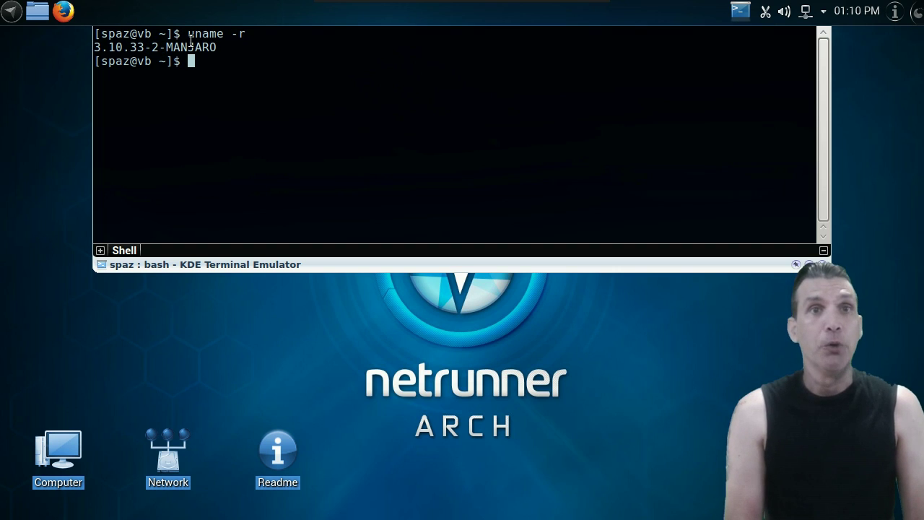
click(707, 275)
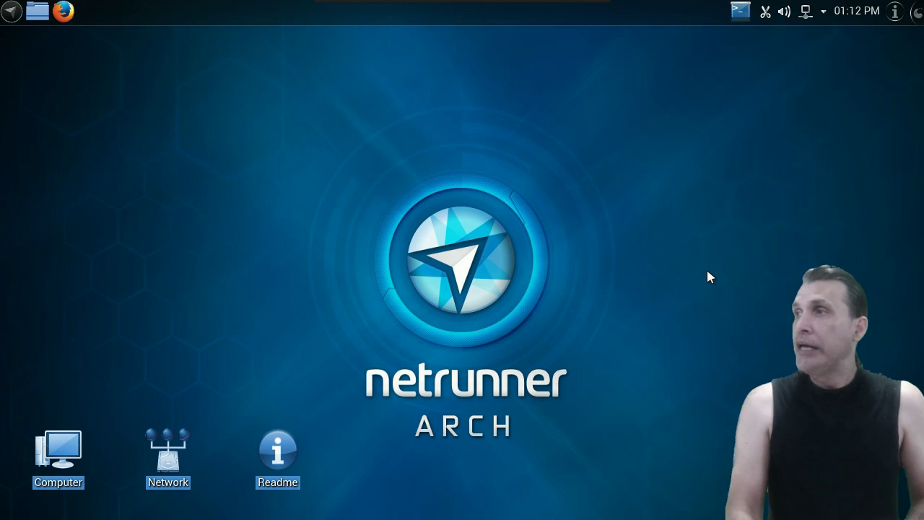
- Open the panel toolbox, nudge the Screen Edge handle, and close the toolbox again
click(918, 13)
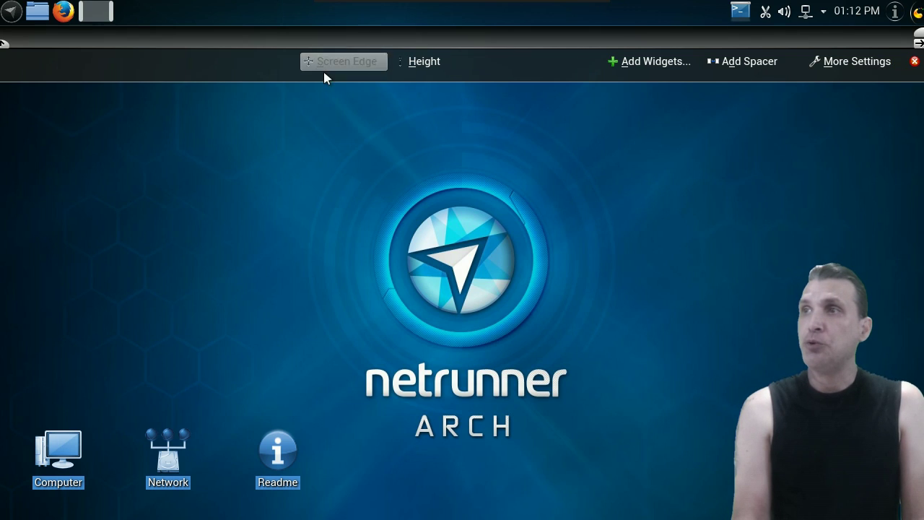
mouse_move(320, 62)
mouse_down()
mouse_move(321, 108)
mouse_move(320, 60)
mouse_up()
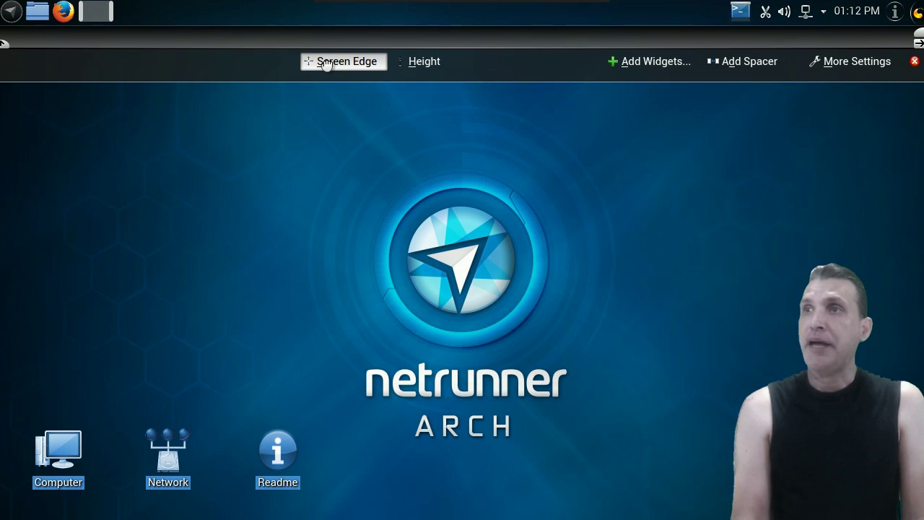
click(918, 13)
- Lock the panel widgets through Panel Options > Lock Widgets
right_click(526, 12)
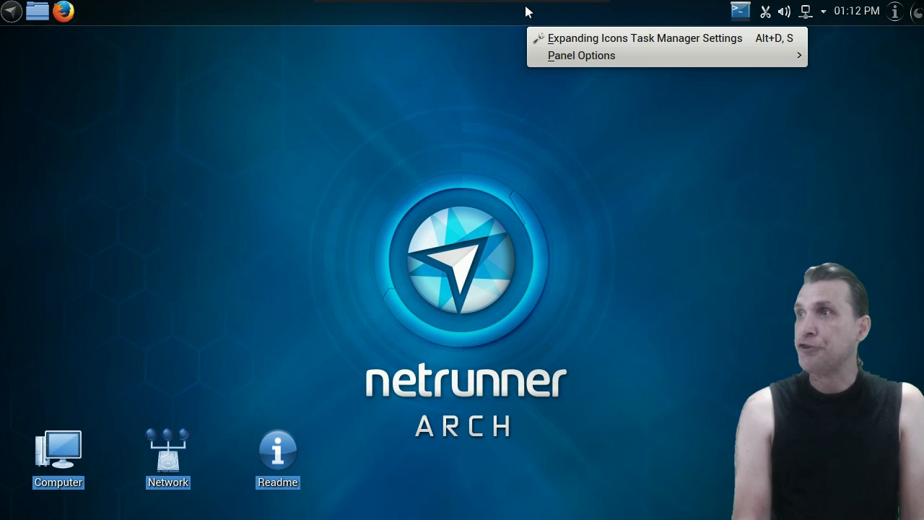
mouse_move(559, 63)
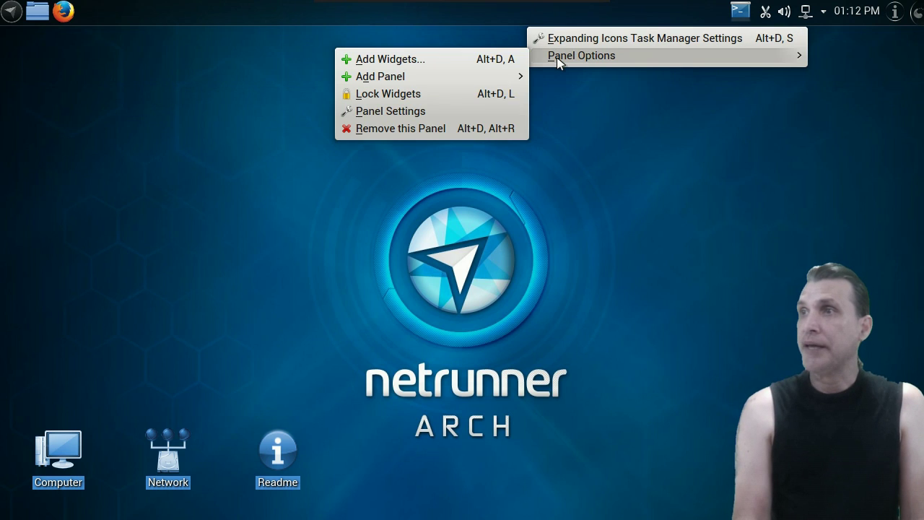
click(454, 93)
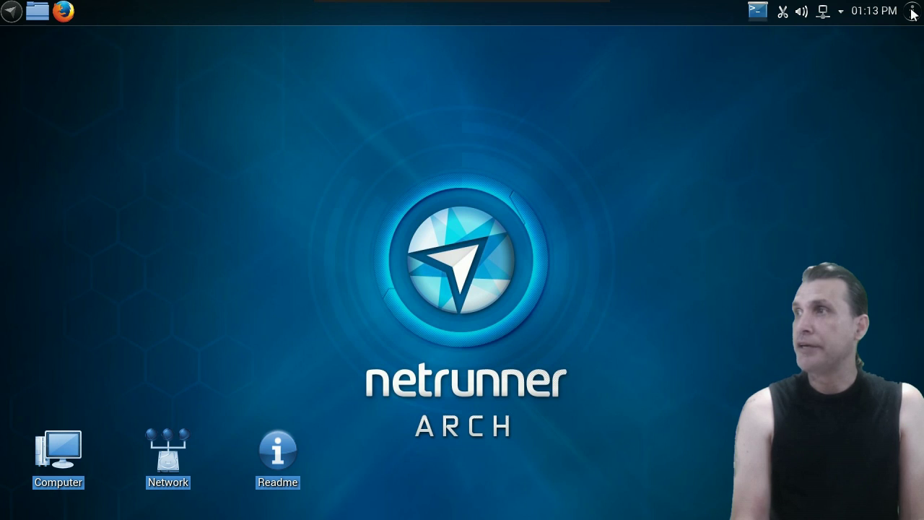
click(866, 13)
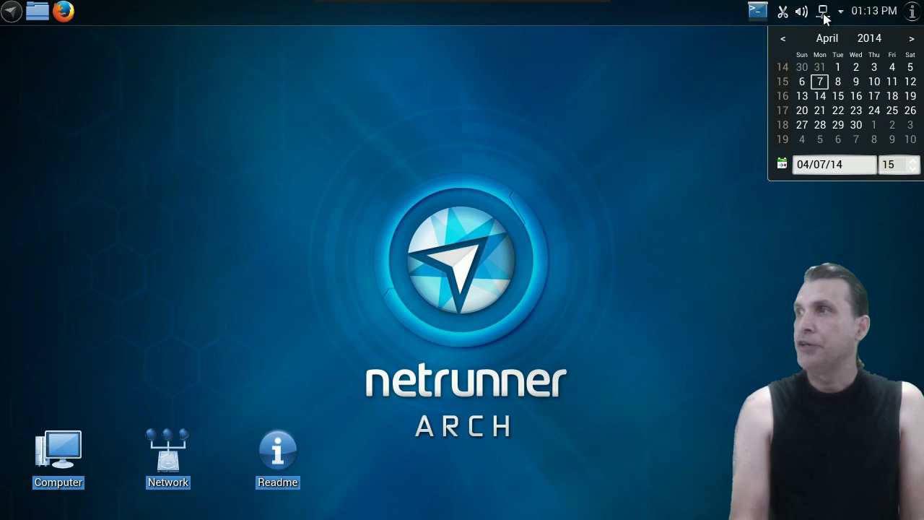
click(880, 11)
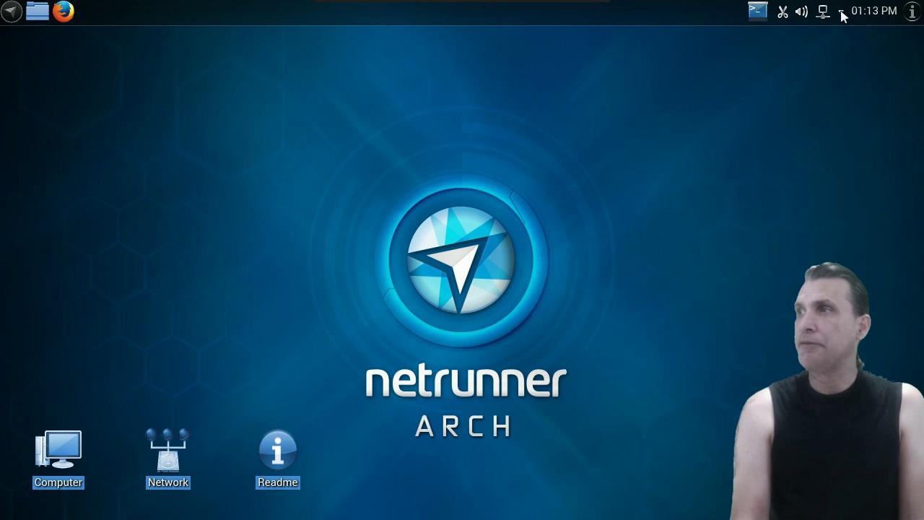
click(762, 15)
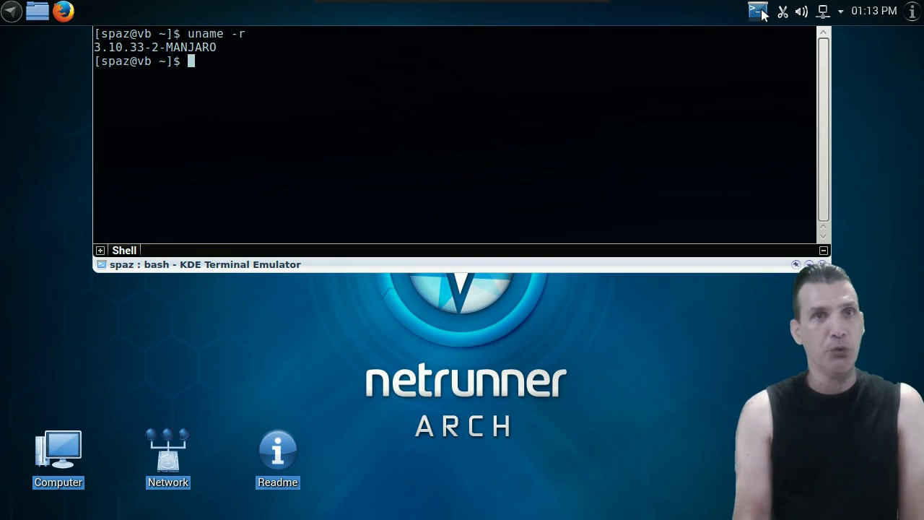
click(758, 11)
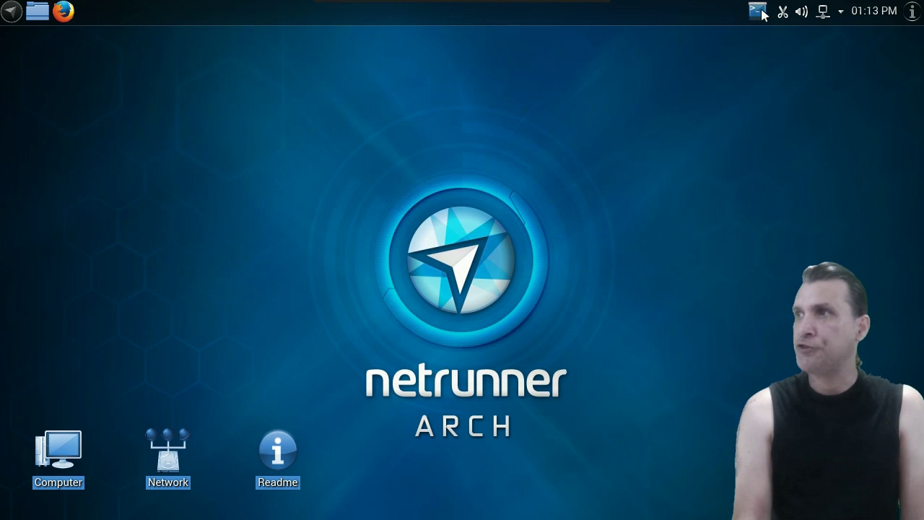
click(758, 11)
click(758, 11)
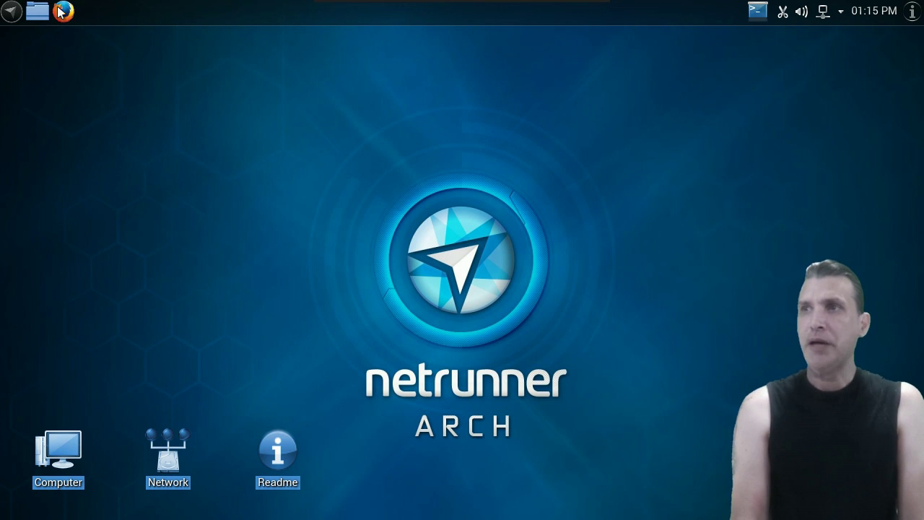
click(62, 11)
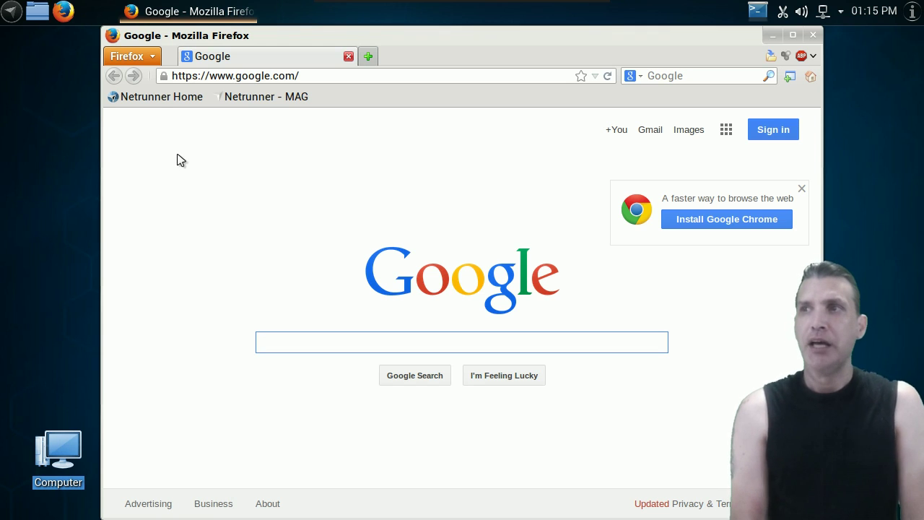
click(150, 103)
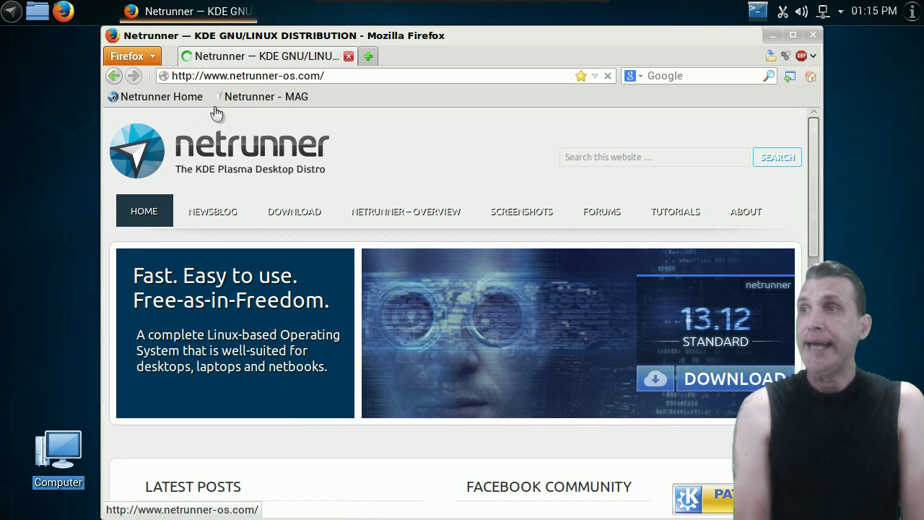
click(242, 99)
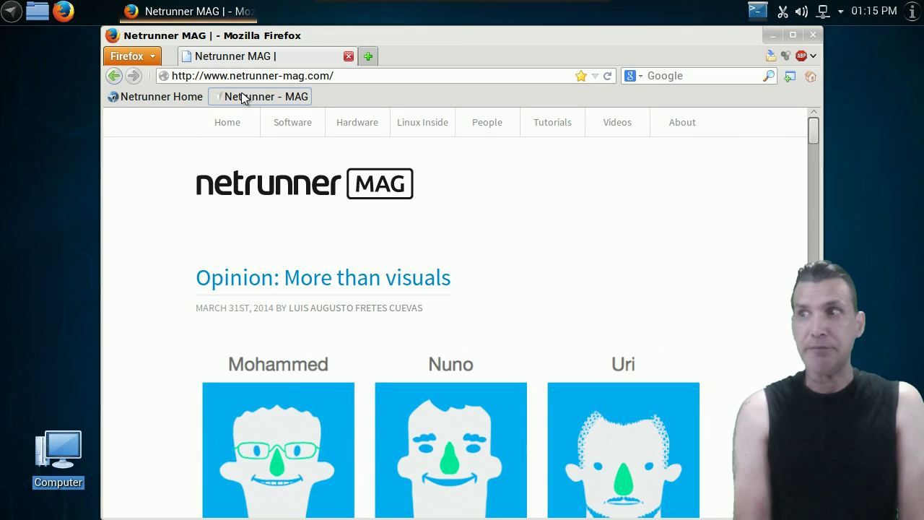
scroll(384, 295, down, 10)
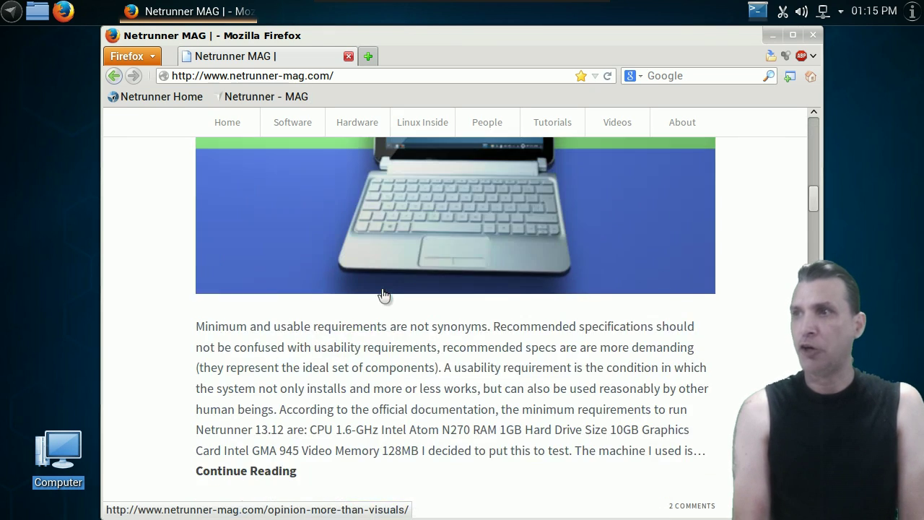
scroll(383, 295, down, 15)
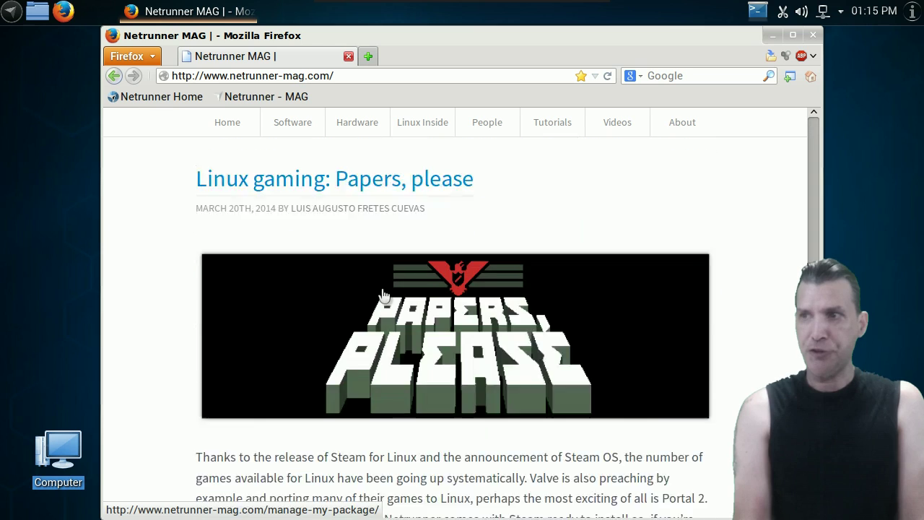
scroll(383, 294, up, 10)
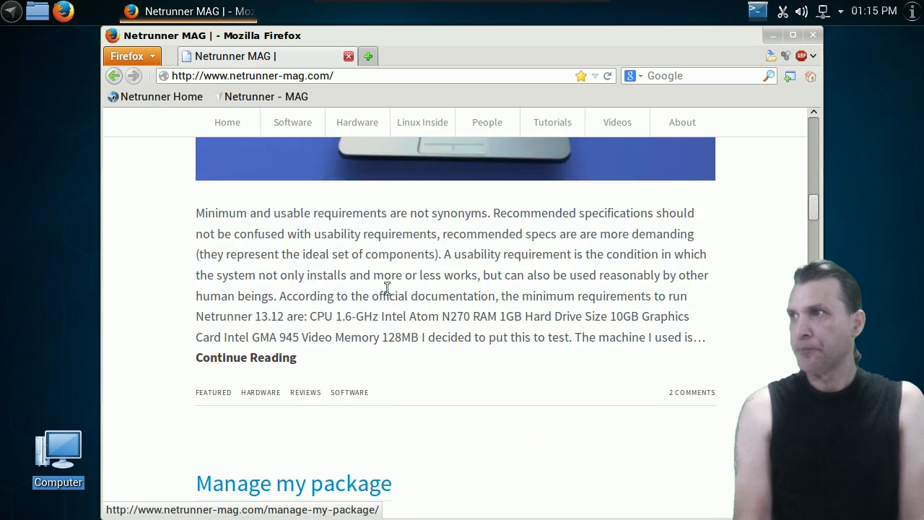
scroll(387, 289, up, 7)
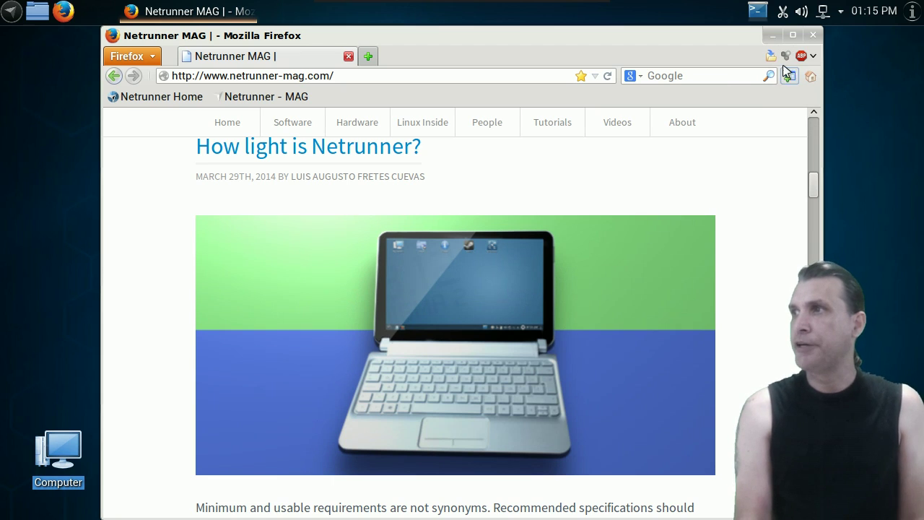
click(811, 36)
- Open Dolphin, move its window up, adjust the folder icon size, then close it
click(39, 11)
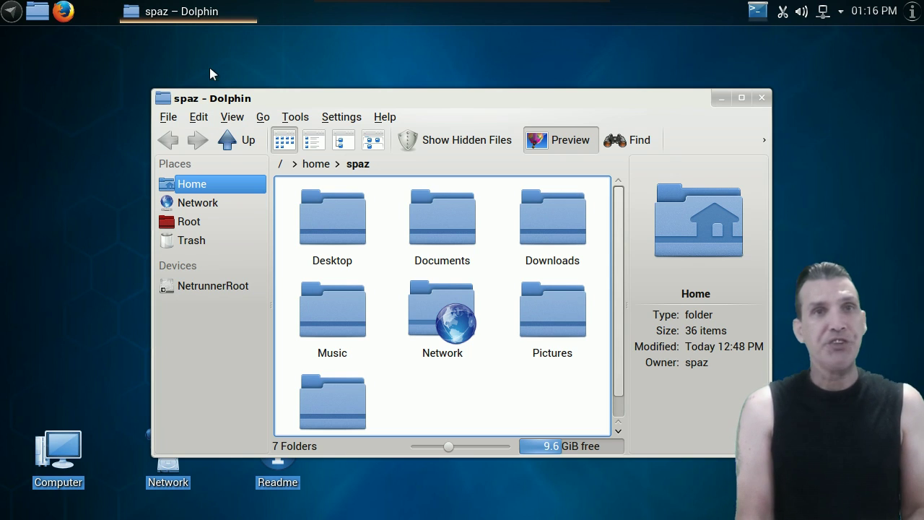
drag(353, 99, 363, 61)
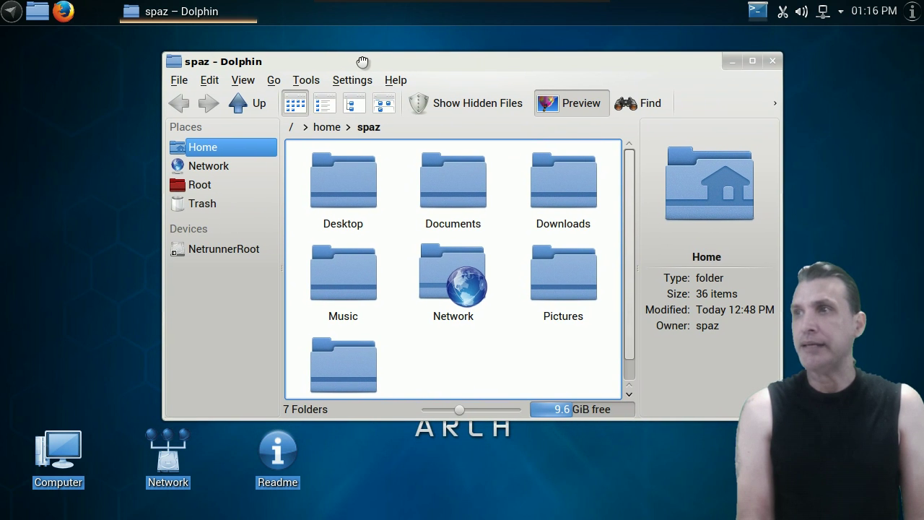
click(354, 102)
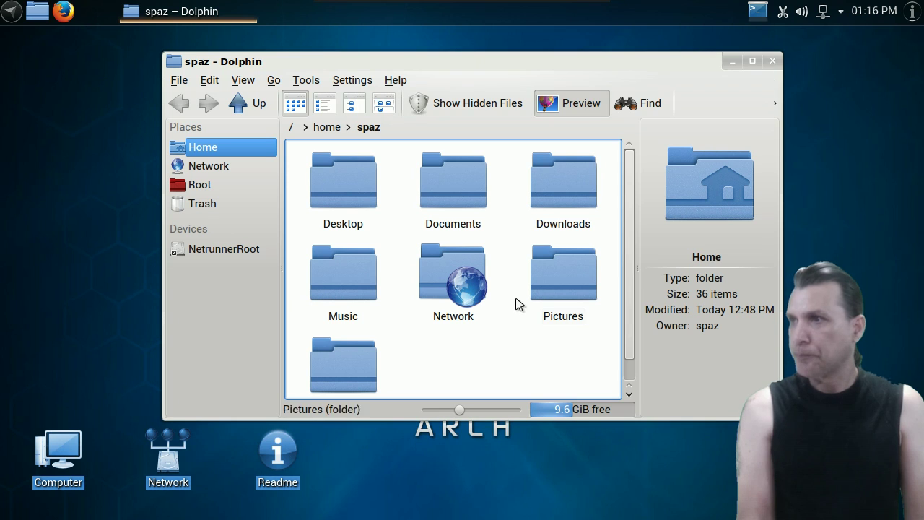
mouse_move(457, 410)
mouse_down()
mouse_move(485, 413)
mouse_move(452, 413)
mouse_up()
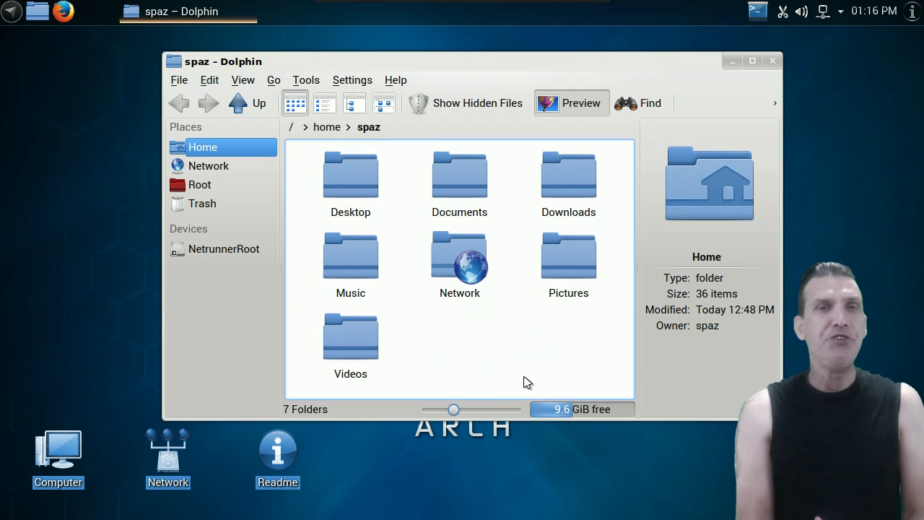
mouse_move(492, 405)
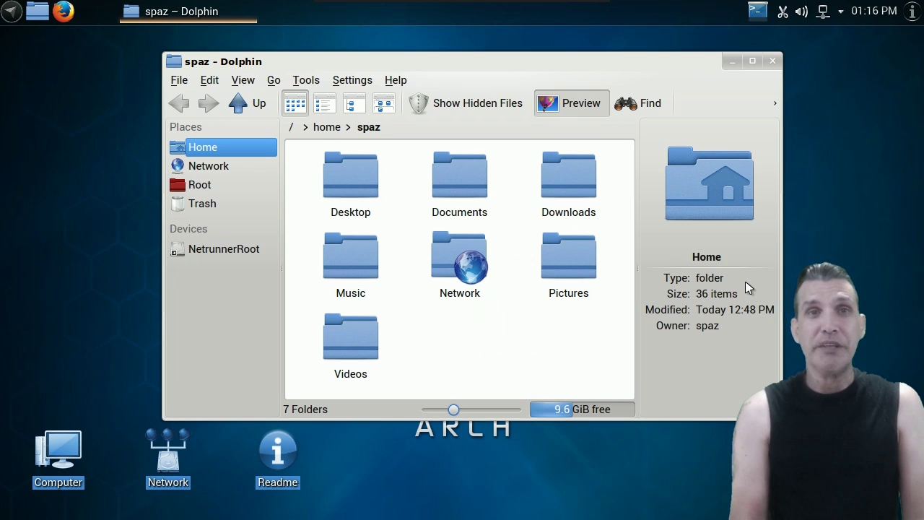
click(773, 62)
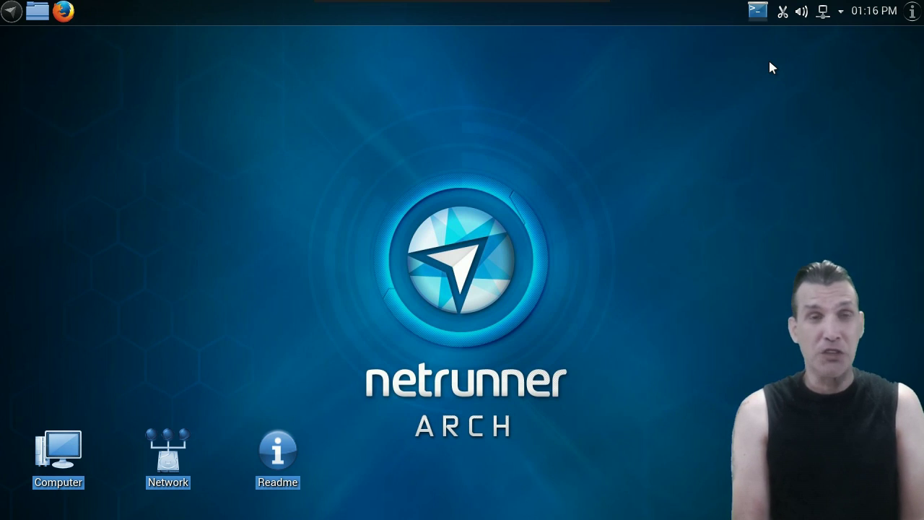
- Peek at the launcher's options, then open the application menu and browse Games, Graphics and Internet
right_click(13, 11)
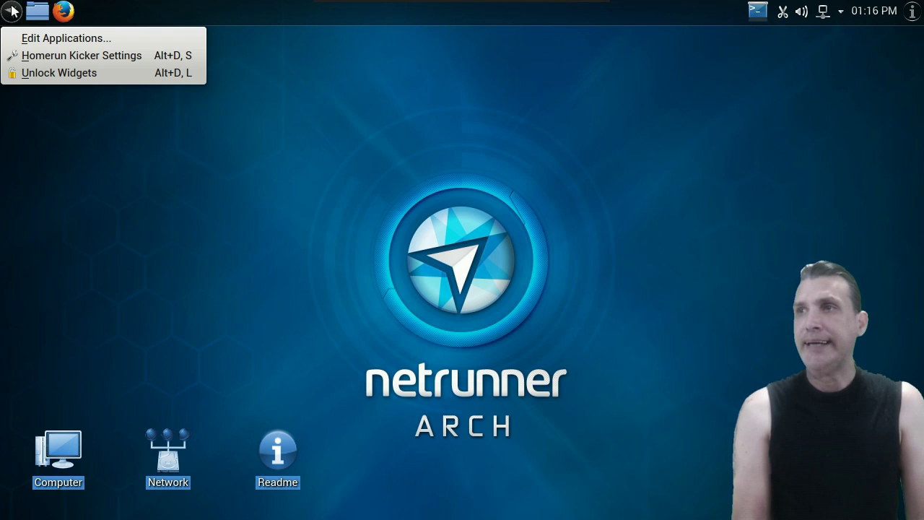
key(Escape)
click(13, 10)
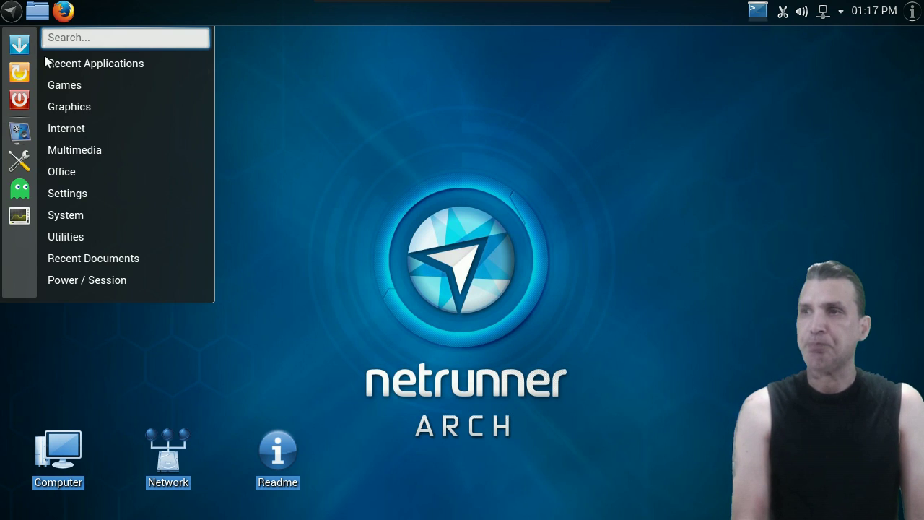
mouse_move(57, 90)
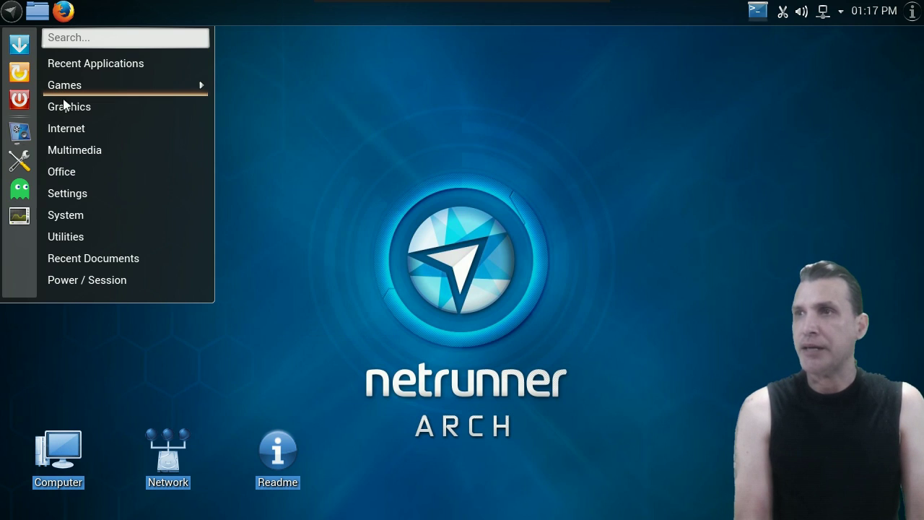
mouse_move(65, 108)
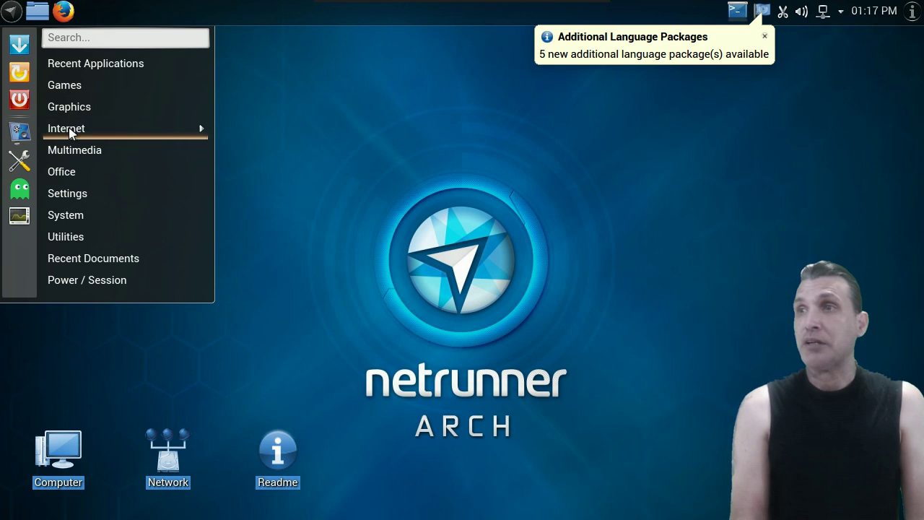
mouse_move(71, 133)
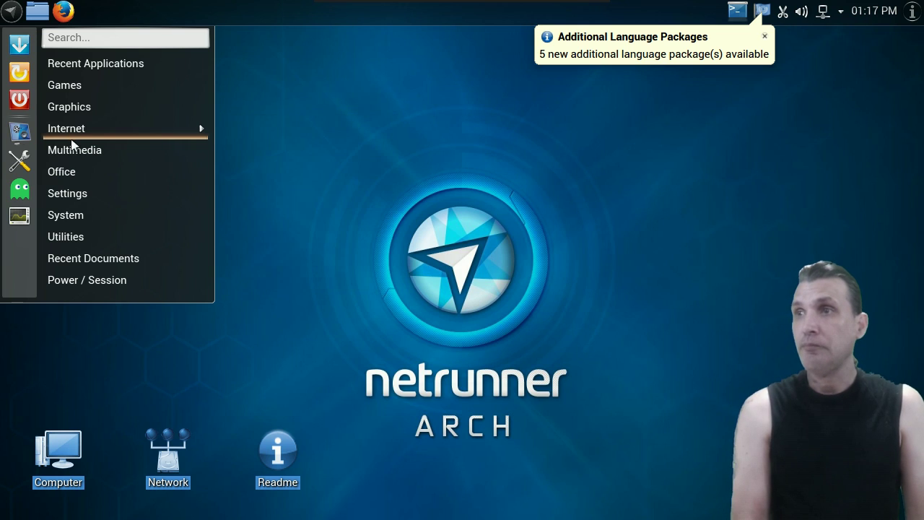
- Browse Multimedia and Office, then expand Settings to reveal System Settings and Manjaro Settings Manager
mouse_move(76, 152)
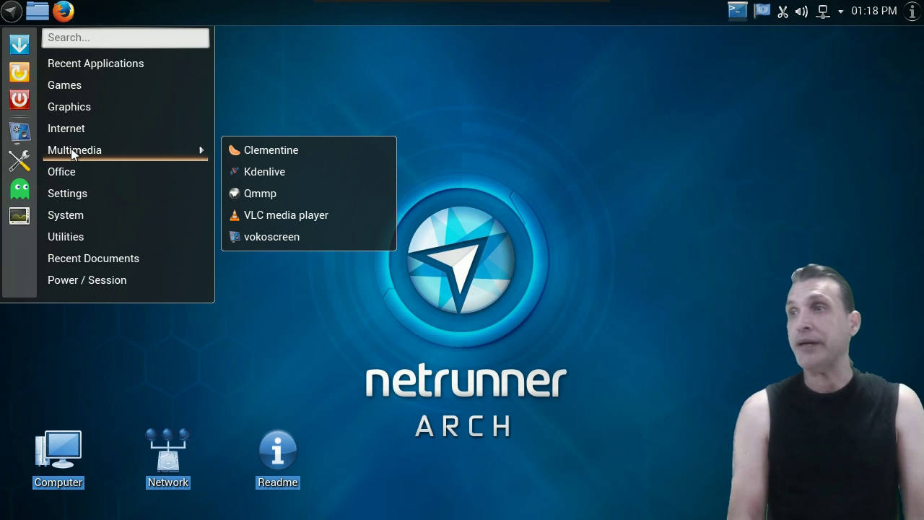
mouse_move(54, 177)
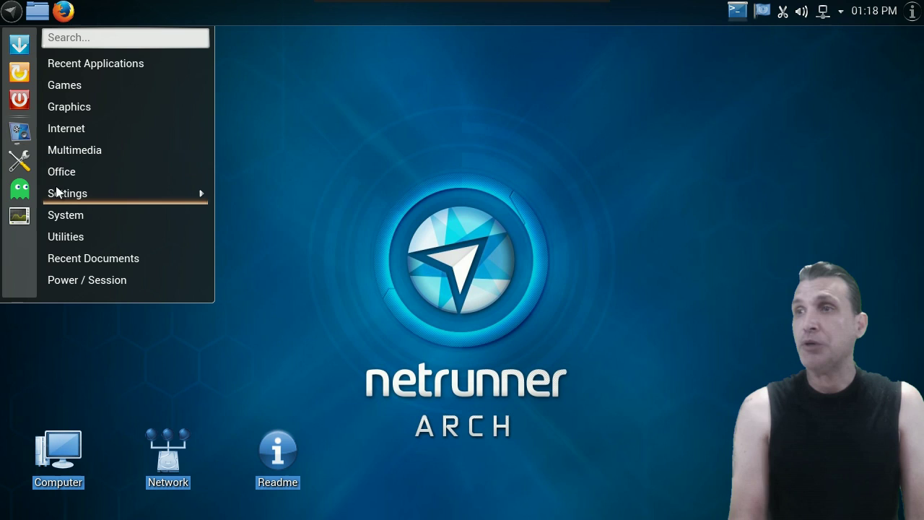
mouse_move(57, 193)
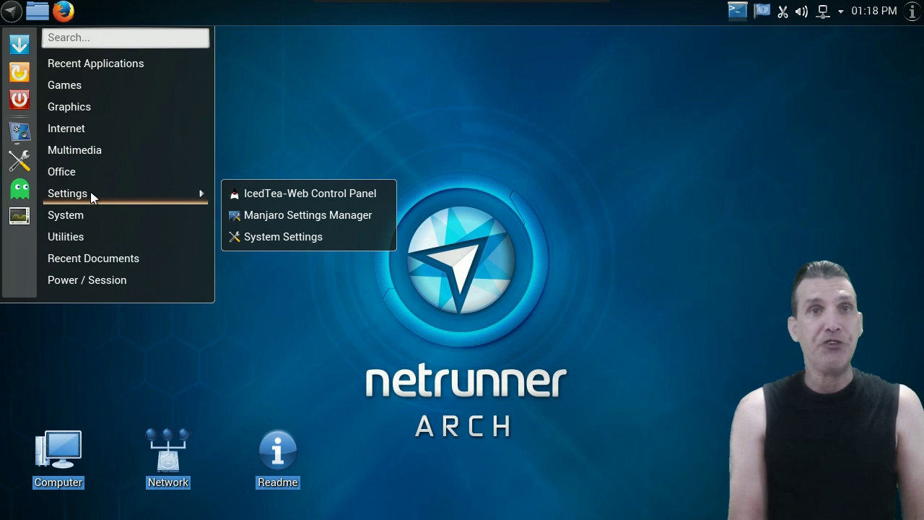
- Launch System Settings, scroll through its modules, close it, and reopen the menu's System category
click(266, 238)
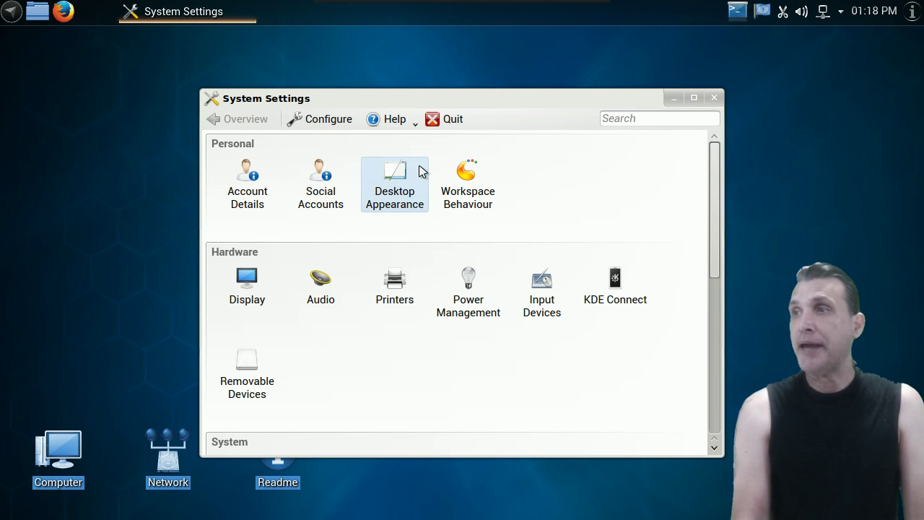
scroll(431, 249, down, 5)
scroll(431, 253, down, 2)
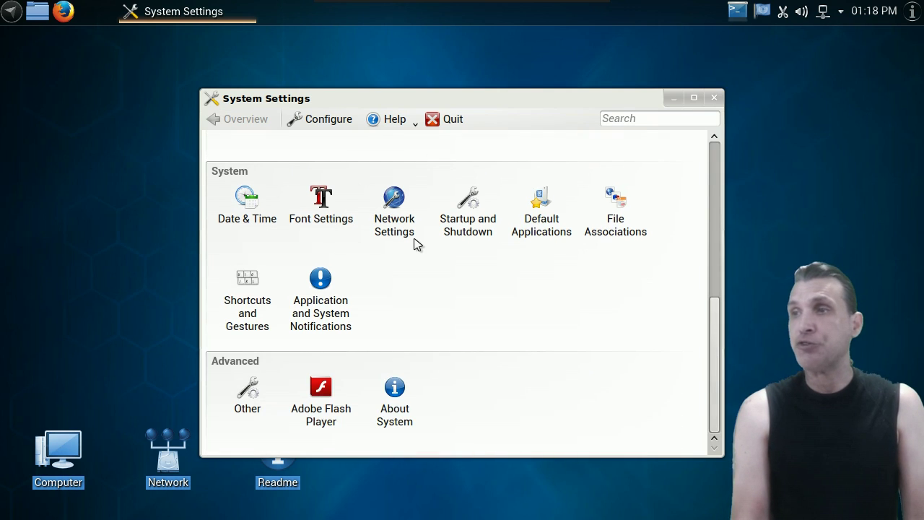
scroll(414, 241, up, 6)
click(714, 98)
click(11, 11)
mouse_move(64, 215)
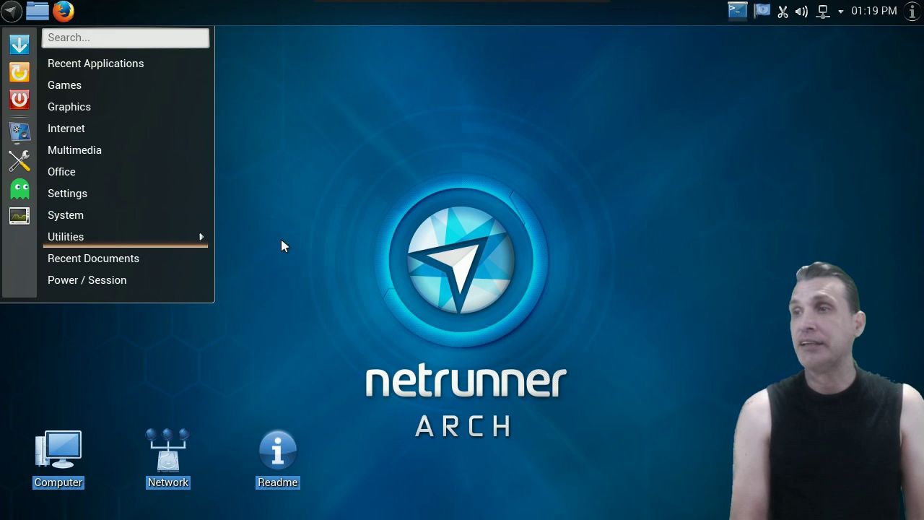
- Browse Utilities, then start Add/Remove Software (Octopi) from the launcher's favourites
mouse_move(118, 237)
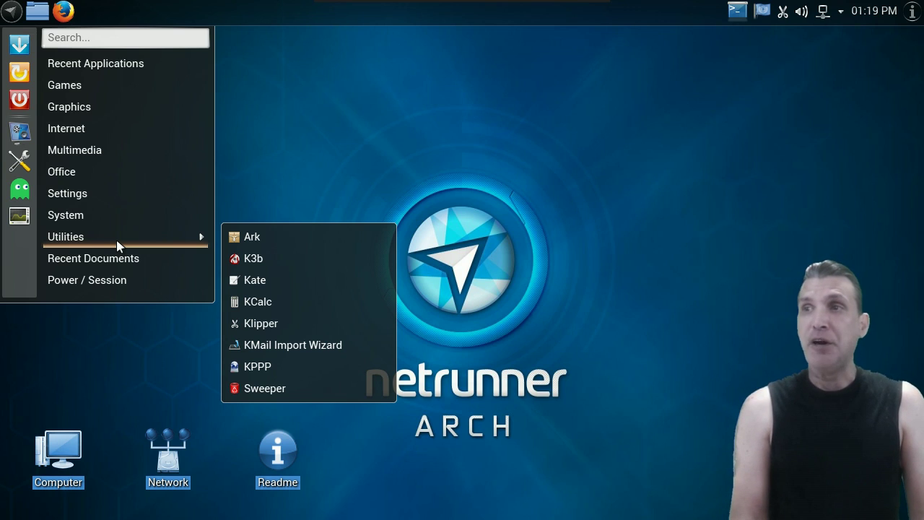
click(19, 191)
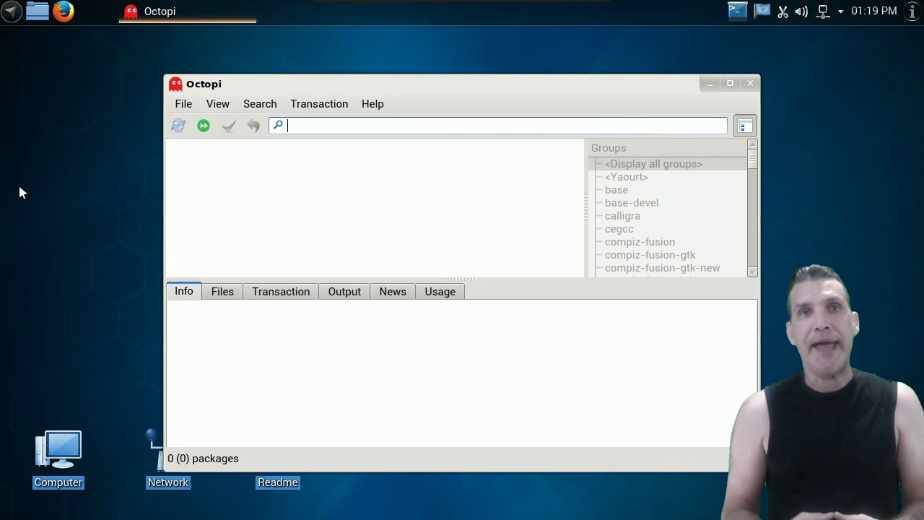
- Move the Octopi window up, filter by the Yaourt group, then list all 6547 packages again
drag(362, 87, 336, 59)
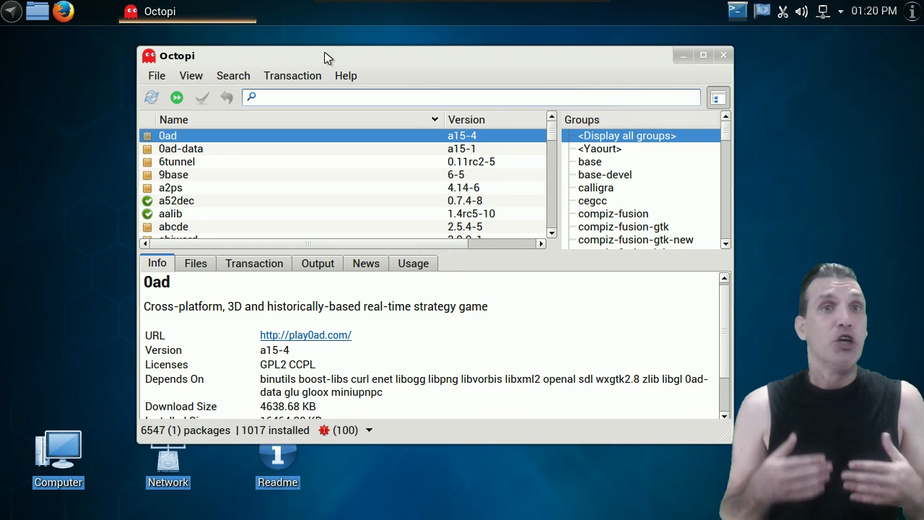
click(607, 148)
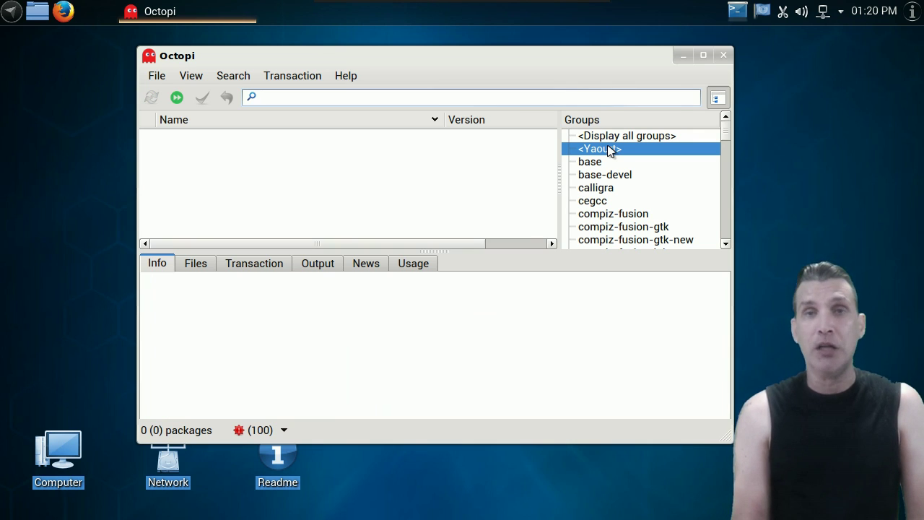
click(613, 137)
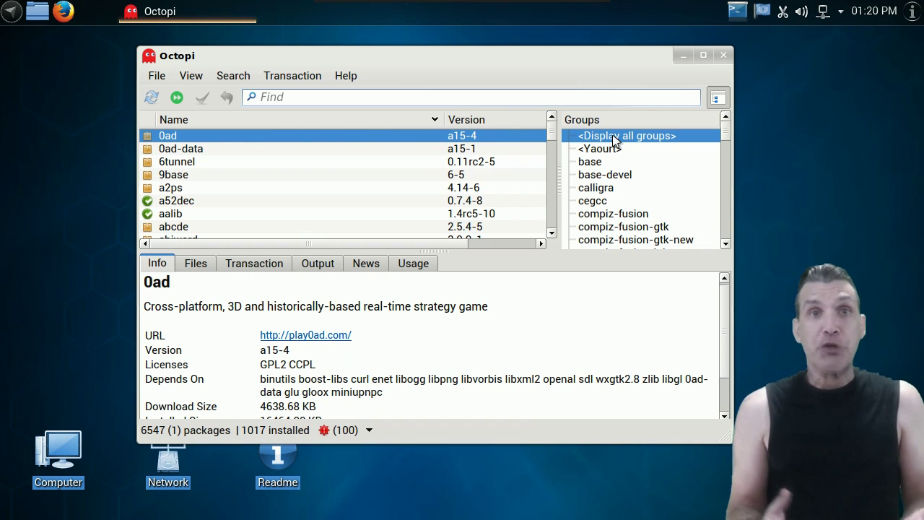
- Search for pamac and queue it for install with optional polkit-gnome and lxpolkit
click(532, 100)
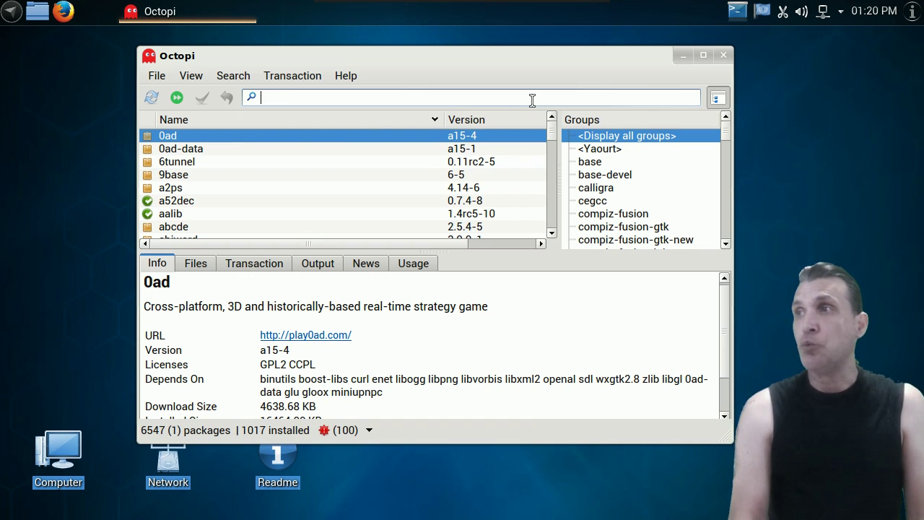
text(pamac)
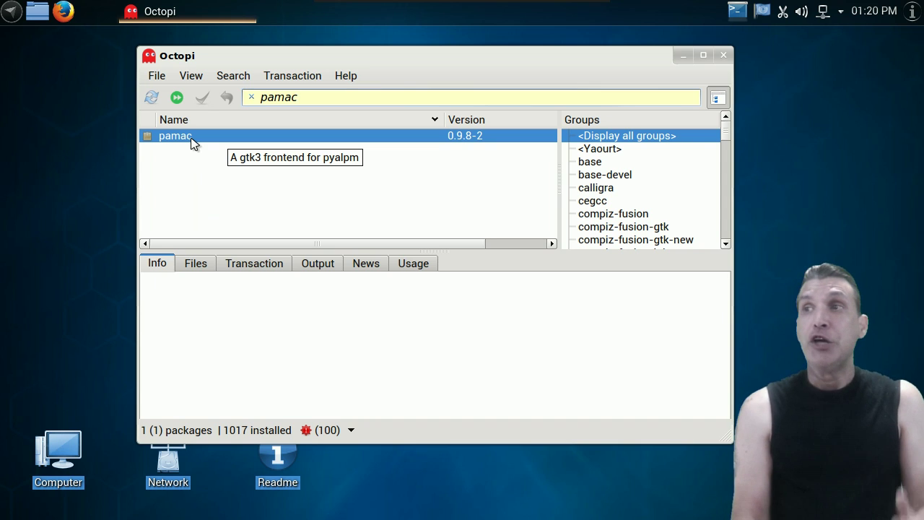
right_click(193, 141)
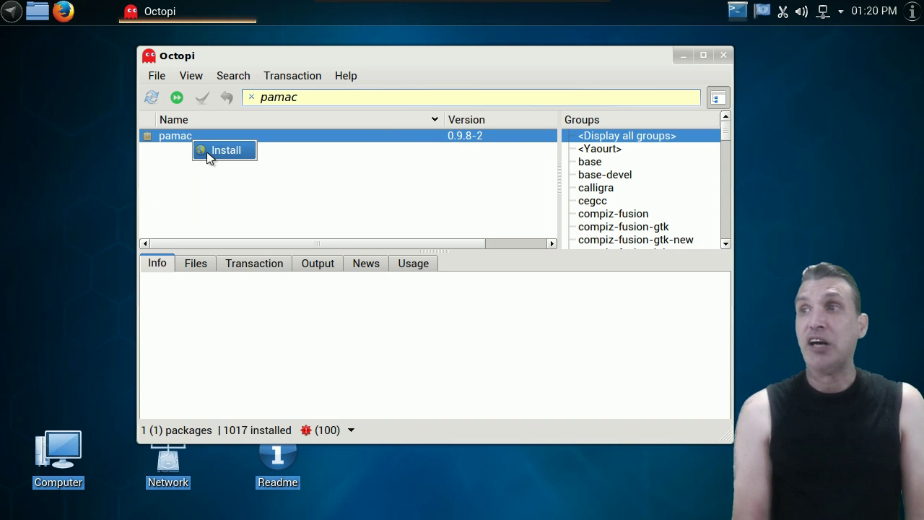
click(208, 153)
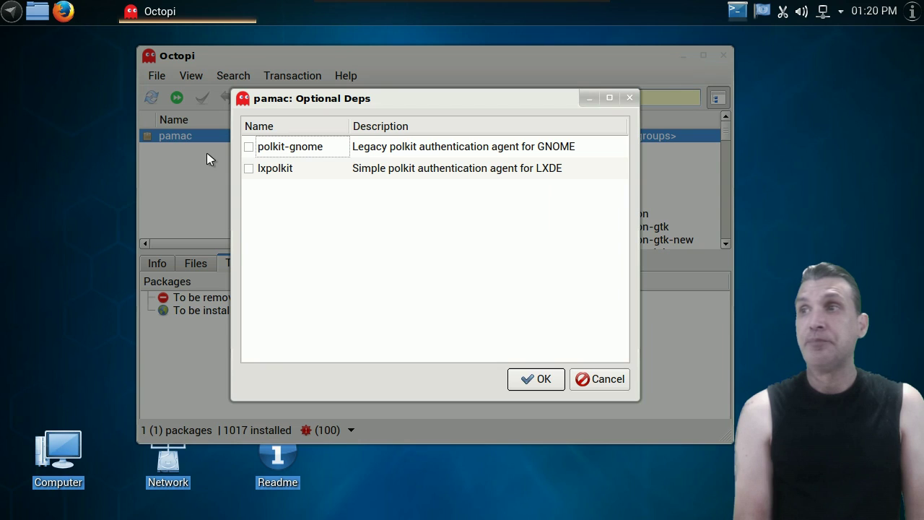
click(248, 147)
click(249, 169)
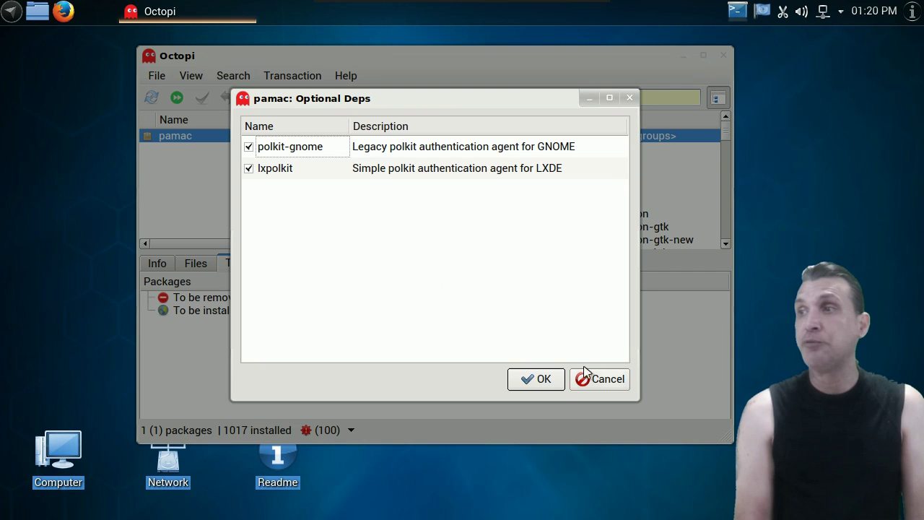
click(543, 380)
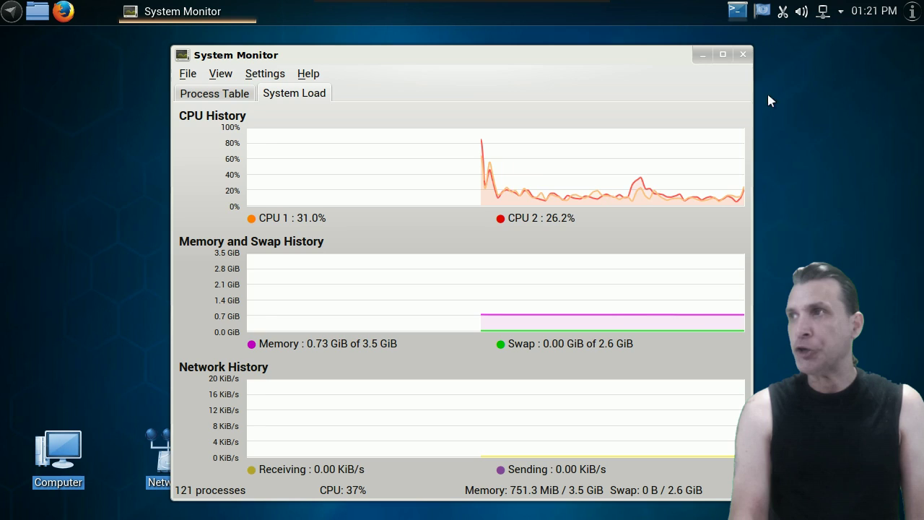
- Close the KDE System Monitor window
click(742, 54)
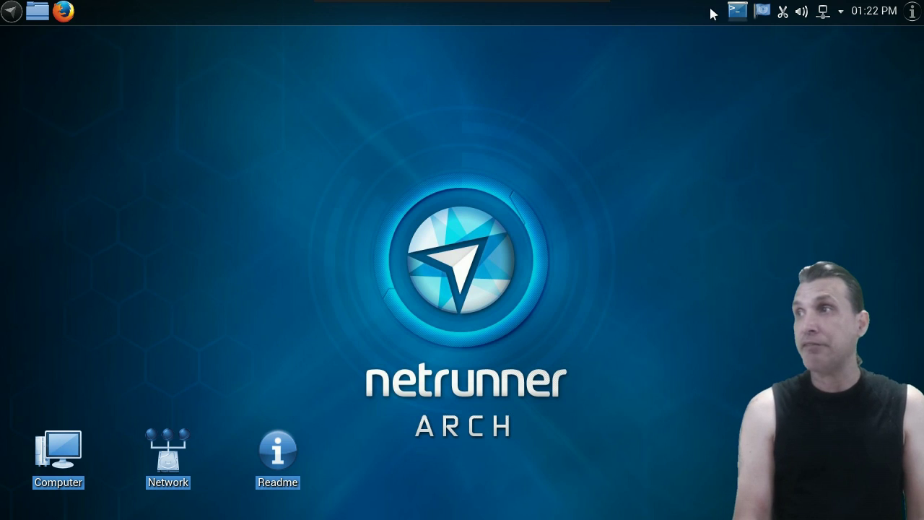
click(735, 12)
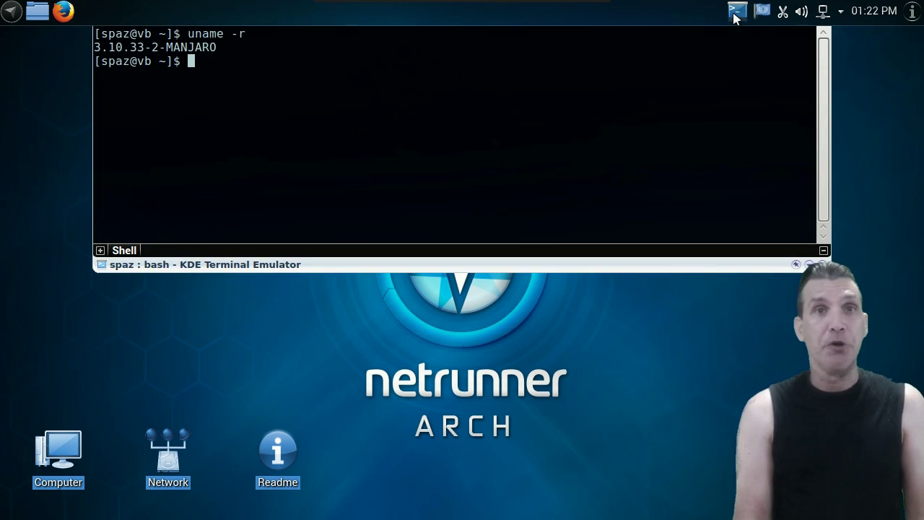
click(735, 11)
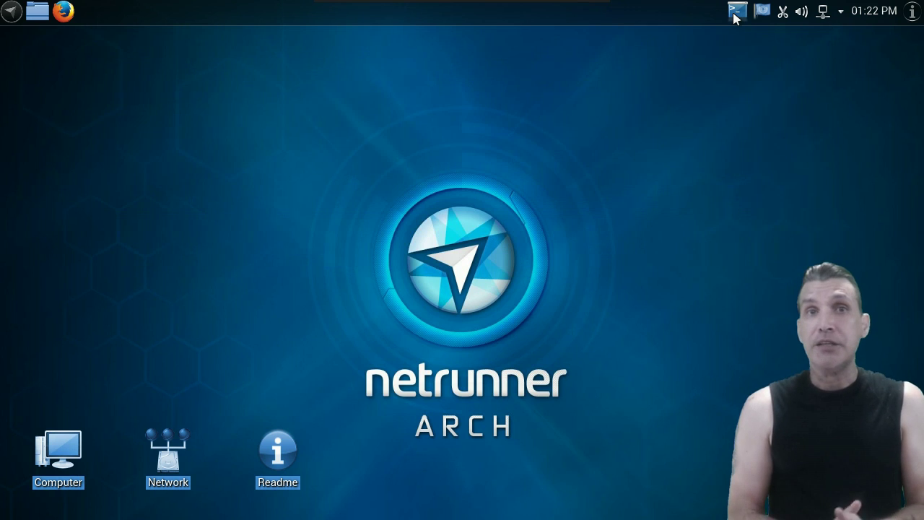